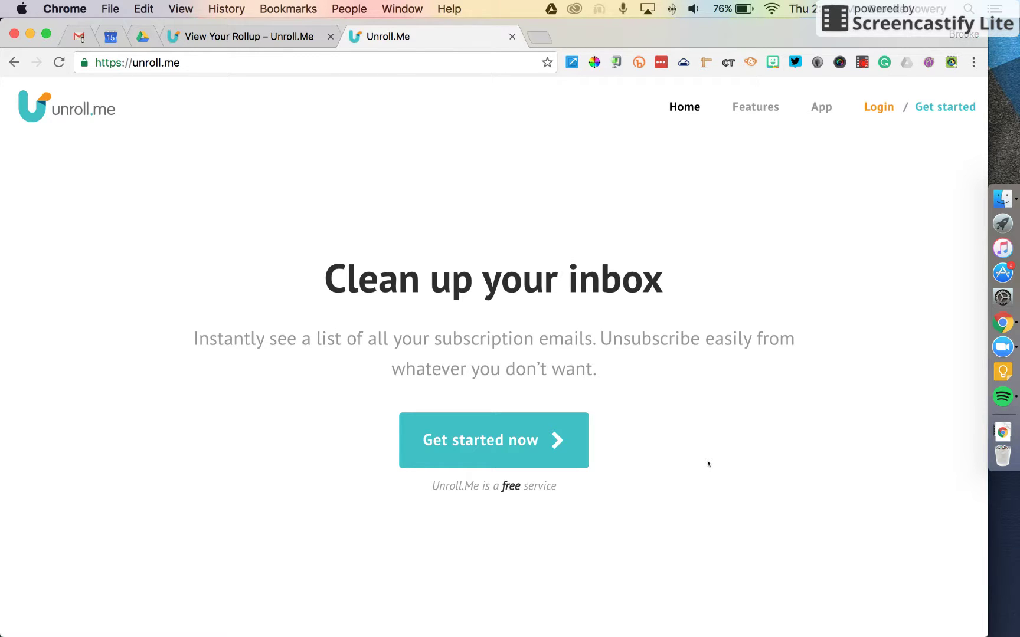
pyautogui.scroll(-1, 708, 464)
pyautogui.scroll(-1, 708, 463)
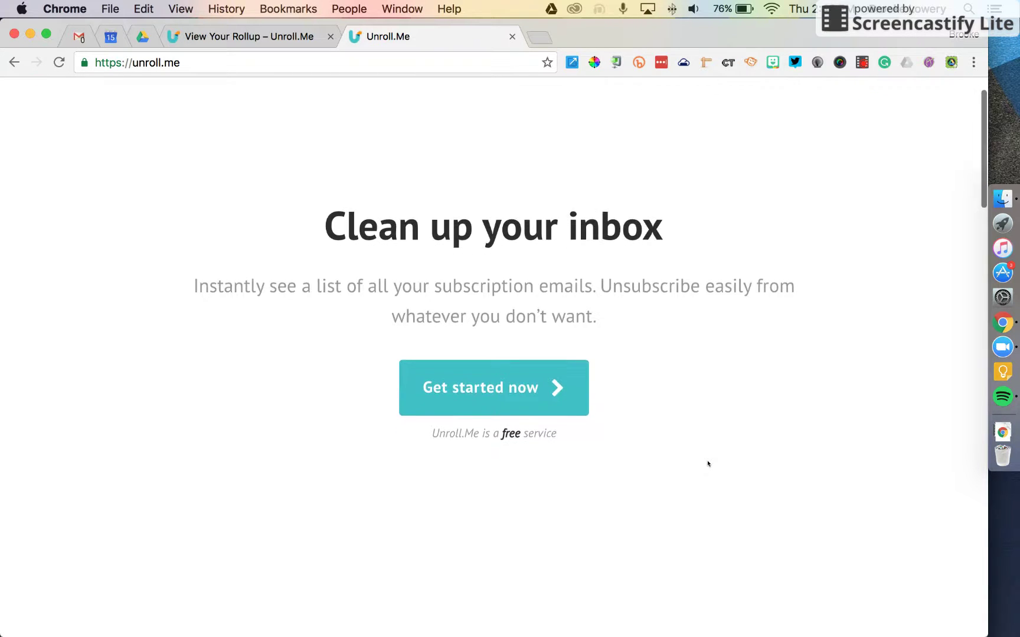
pyautogui.scroll(-1, 708, 464)
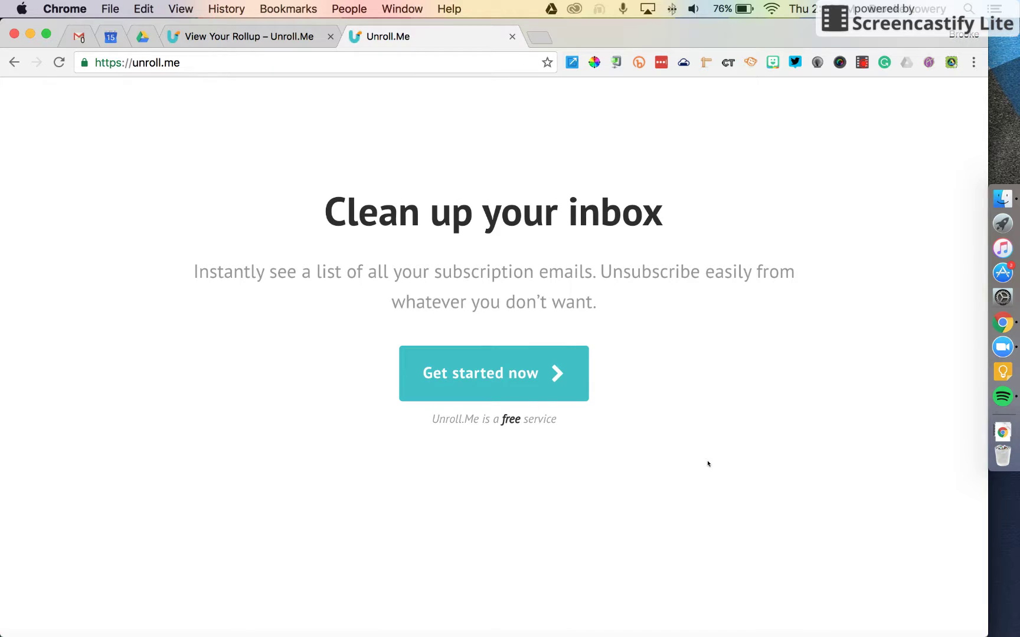
pyautogui.scroll(-2, 707, 464)
pyautogui.scroll(-1, 708, 463)
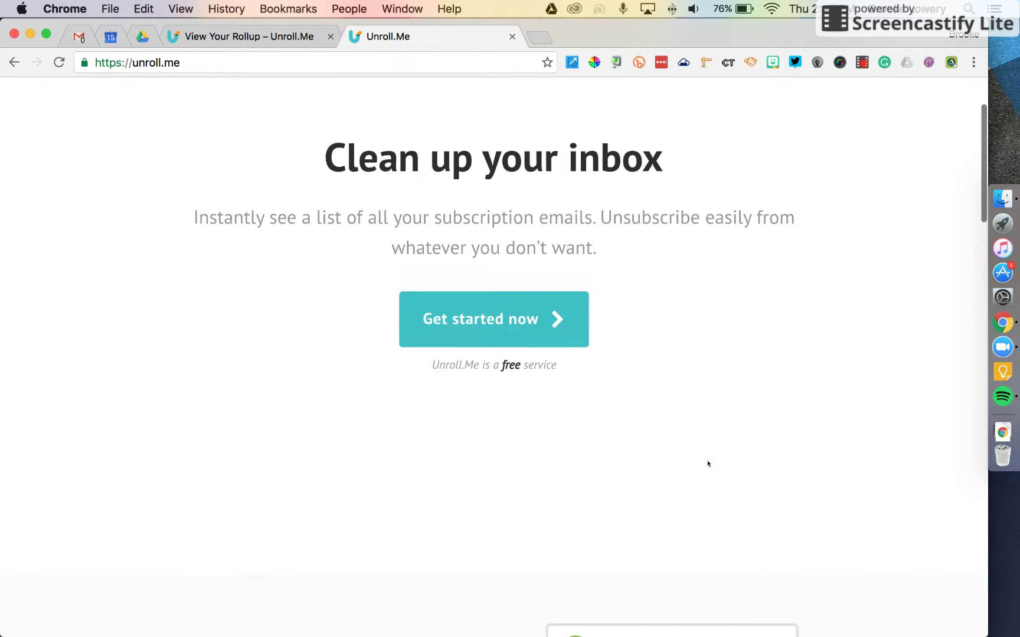
pyautogui.scroll(-1, 707, 464)
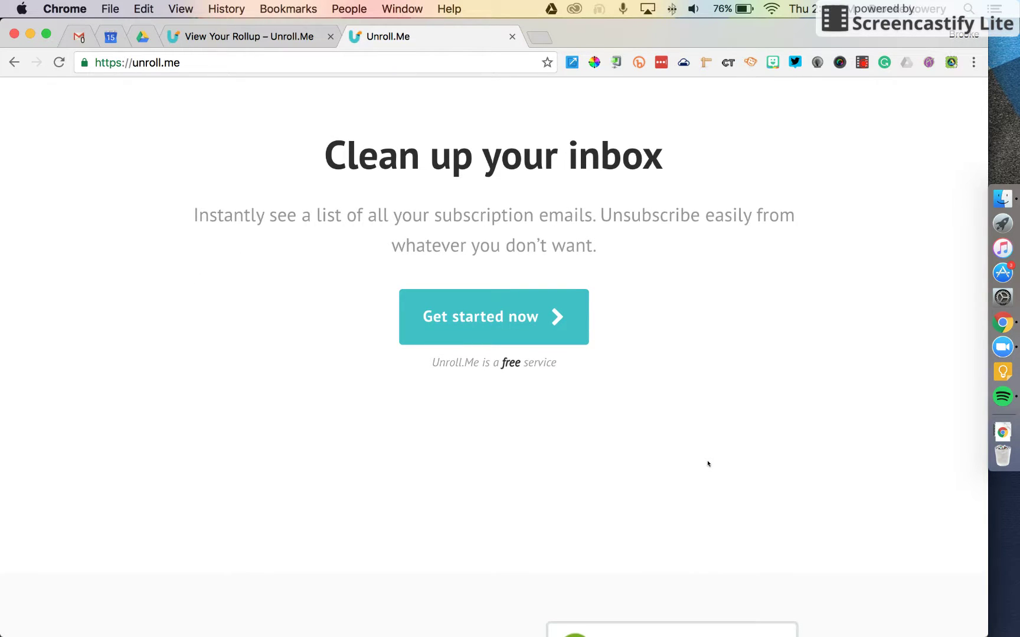
pyautogui.scroll(-1, 708, 464)
pyautogui.scroll(3, 707, 464)
pyautogui.scroll(2, 708, 464)
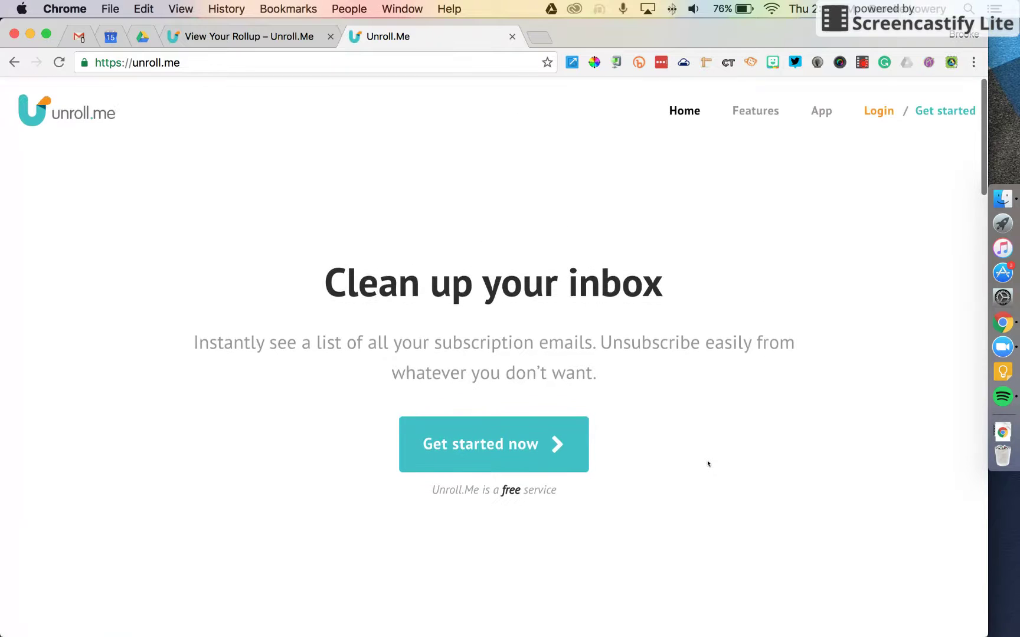
pyautogui.scroll(-1, 708, 463)
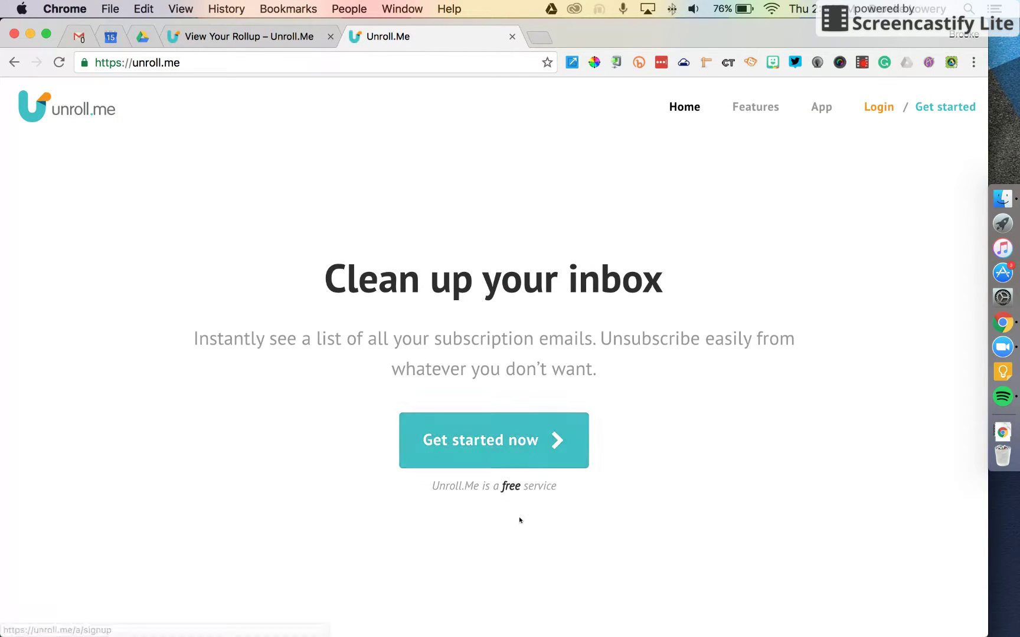
pyautogui.scroll(-4, 586, 493)
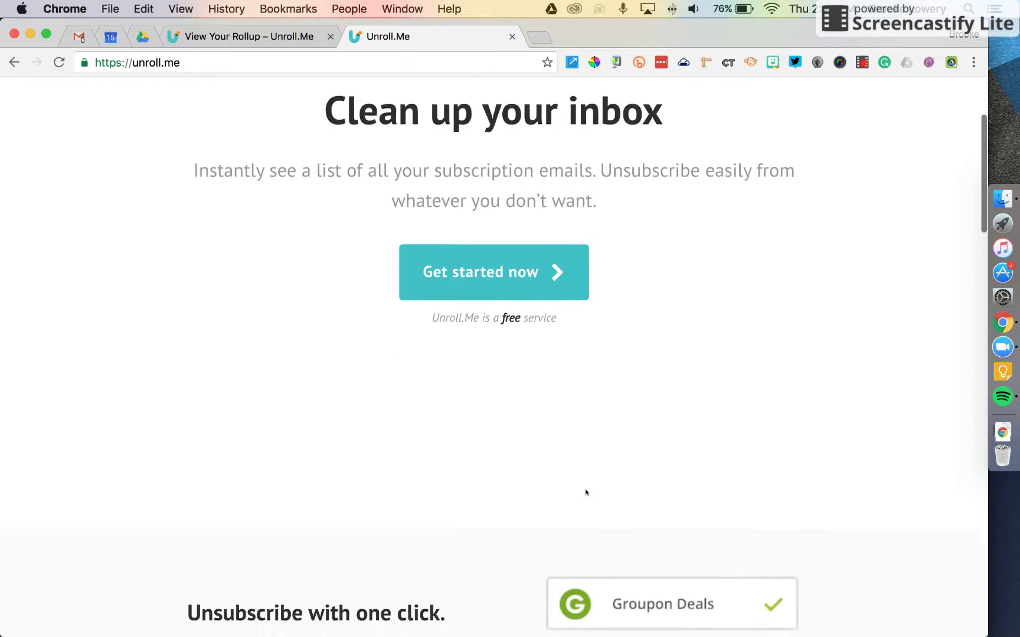
pyautogui.scroll(-4, 585, 492)
pyautogui.scroll(-3, 586, 493)
pyautogui.scroll(-2, 586, 492)
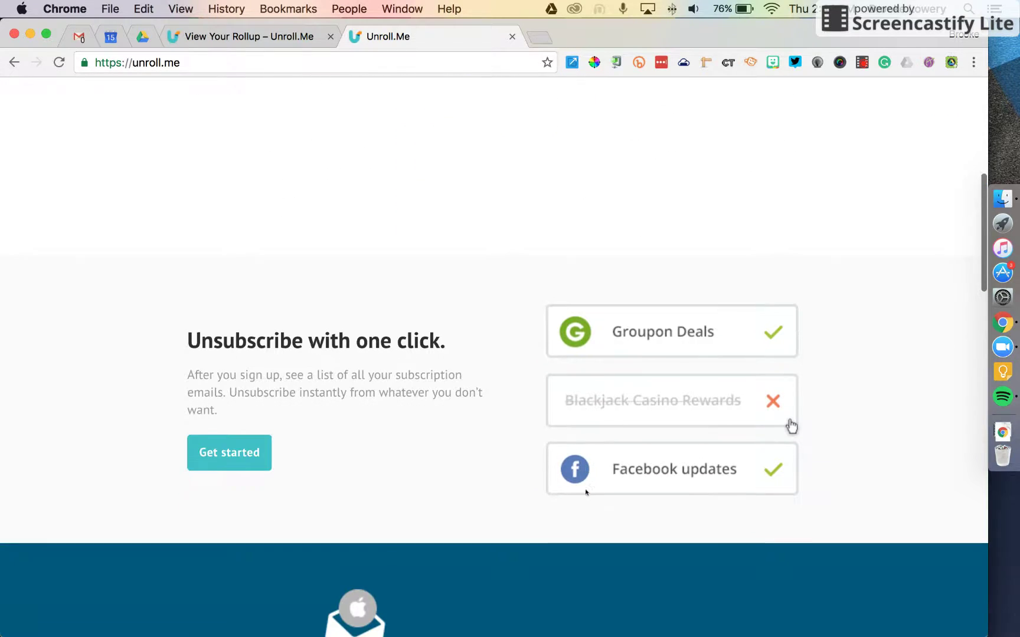
pyautogui.scroll(-2, 585, 492)
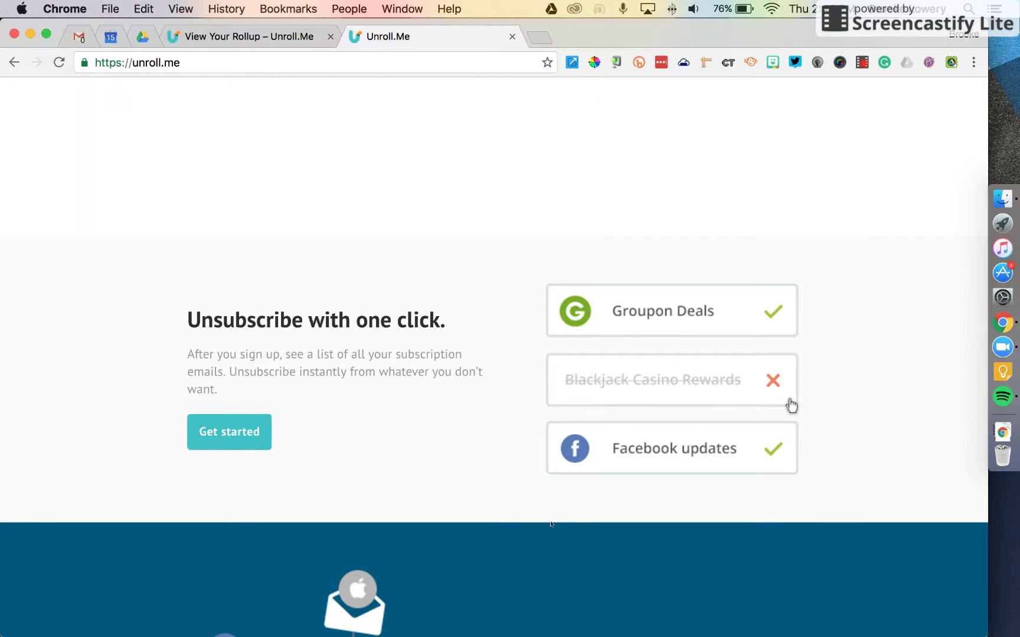
pyautogui.scroll(-1, 490, 426)
pyautogui.scroll(-1, 491, 426)
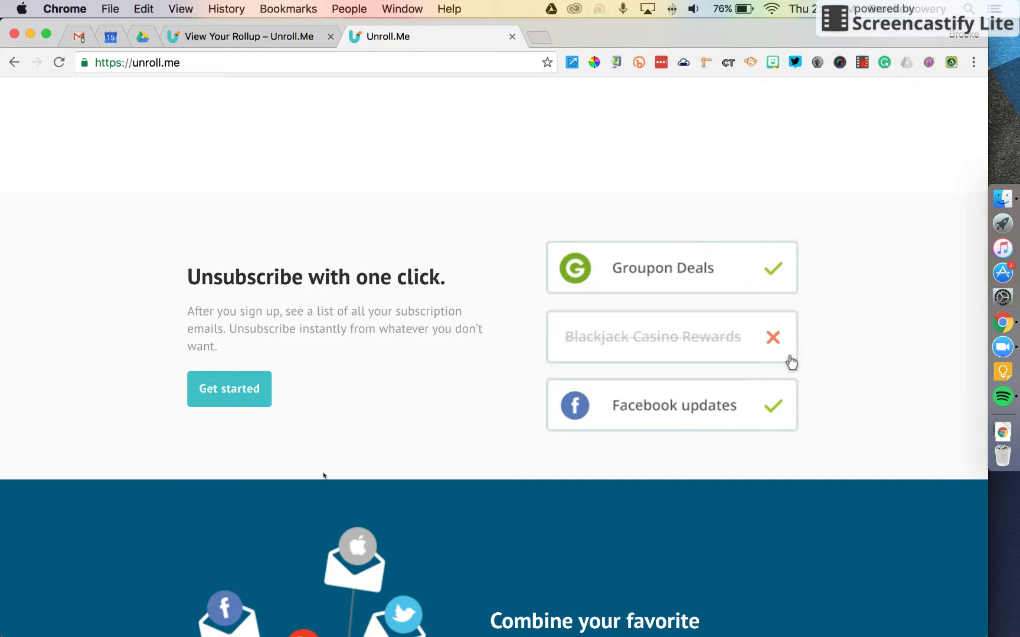
pyautogui.scroll(-8, 323, 476)
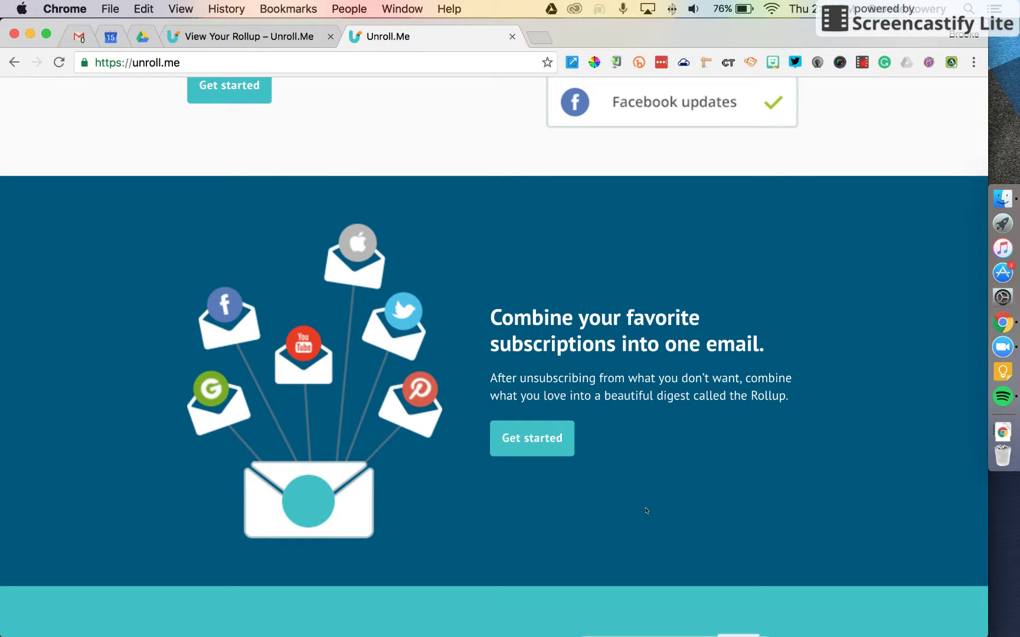
pyautogui.scroll(-3, 647, 506)
pyautogui.scroll(-2, 647, 506)
pyautogui.scroll(-5, 647, 511)
pyautogui.scroll(-3, 646, 511)
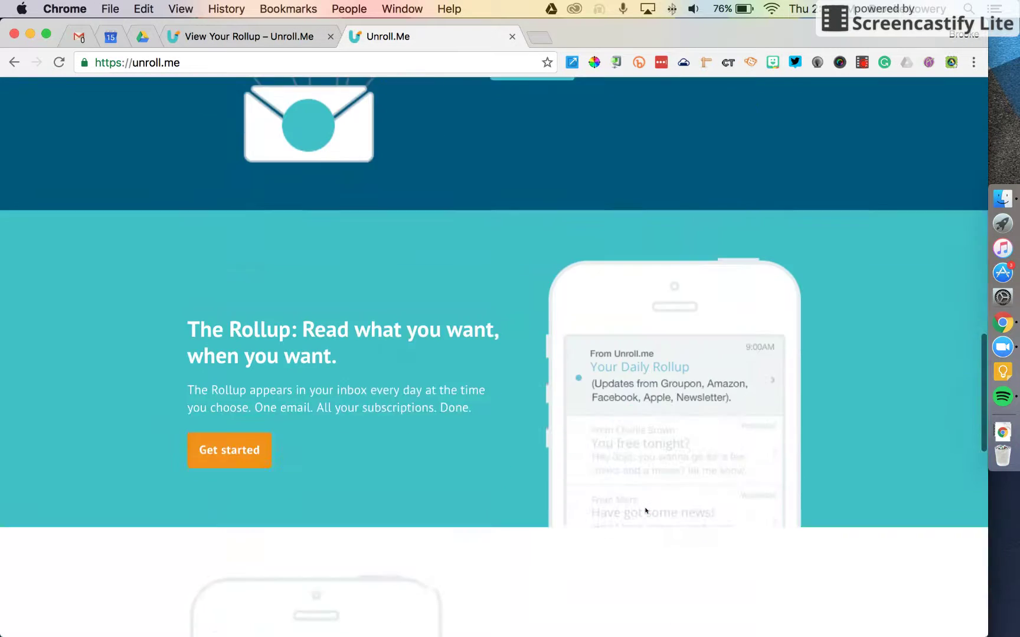
pyautogui.scroll(-3, 646, 511)
pyautogui.scroll(-3, 647, 511)
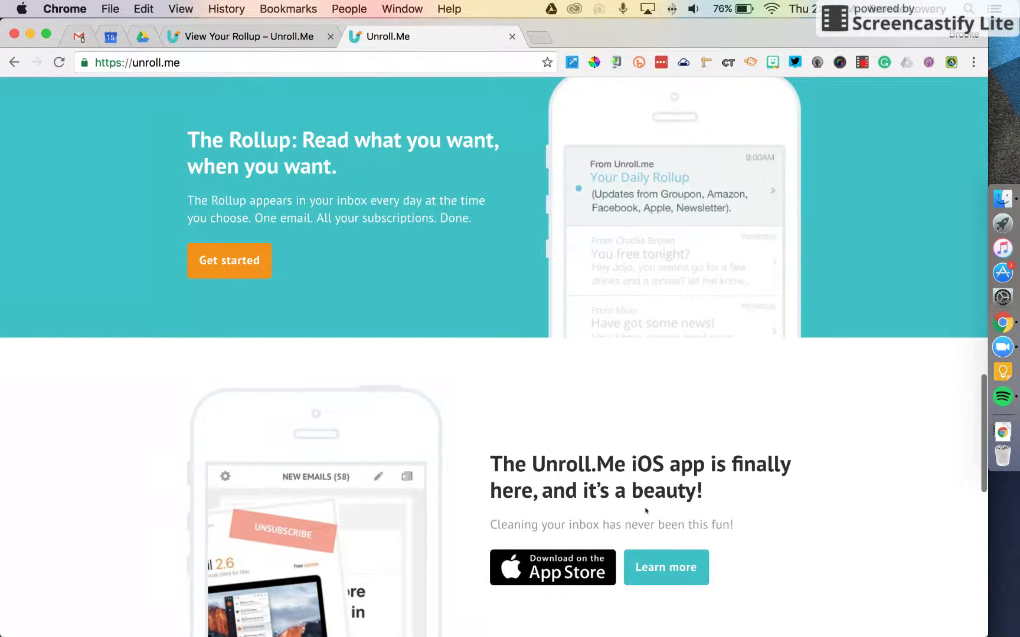
pyautogui.scroll(-2, 646, 511)
pyautogui.scroll(-2, 647, 508)
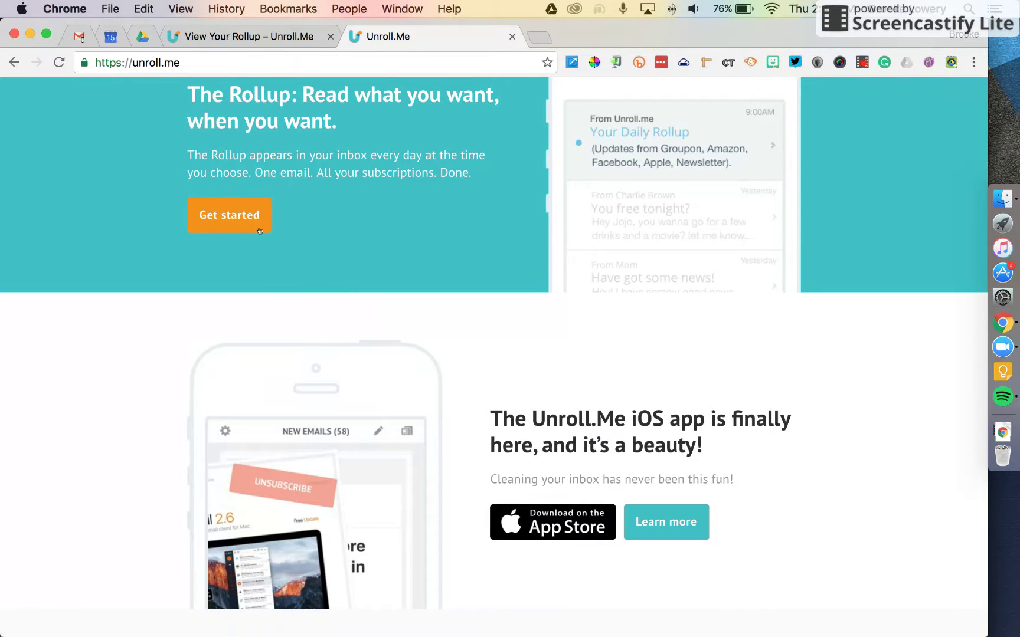
# Step: Bring up Unroll.Me's Daily Rollup email in Gmail, showing Today's Rollup of 16 emails
pyautogui.click(80, 38)
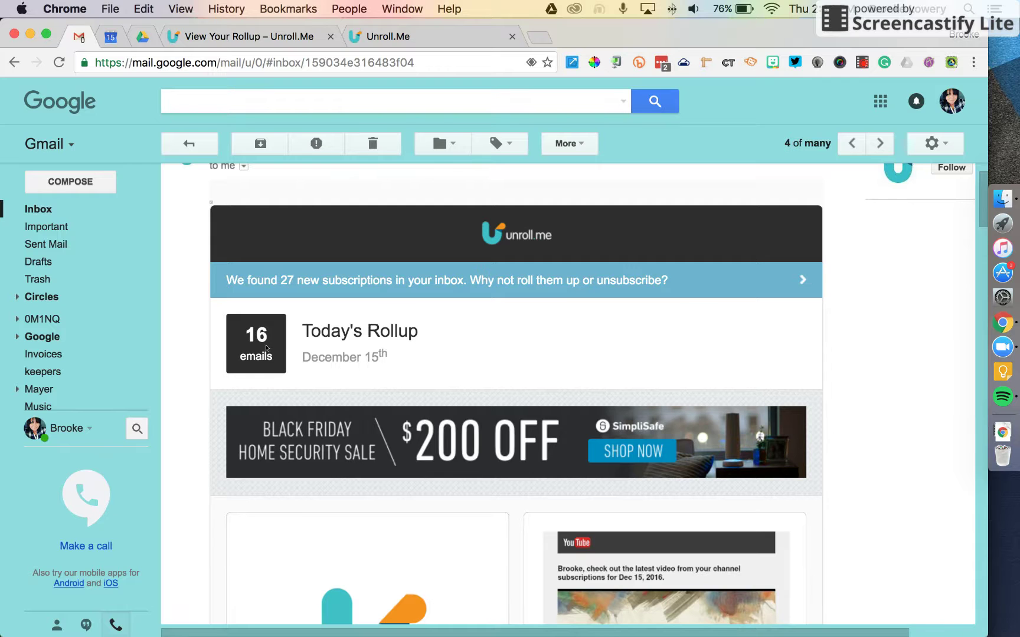
pyautogui.scroll(-5, 478, 399)
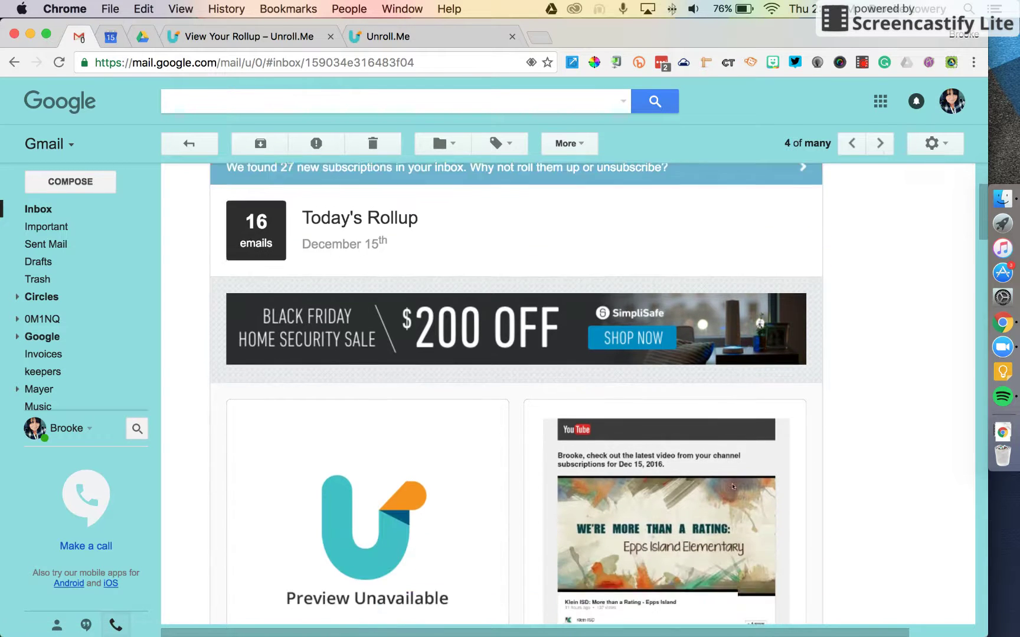
pyautogui.scroll(-3, 638, 438)
pyautogui.scroll(-3, 717, 478)
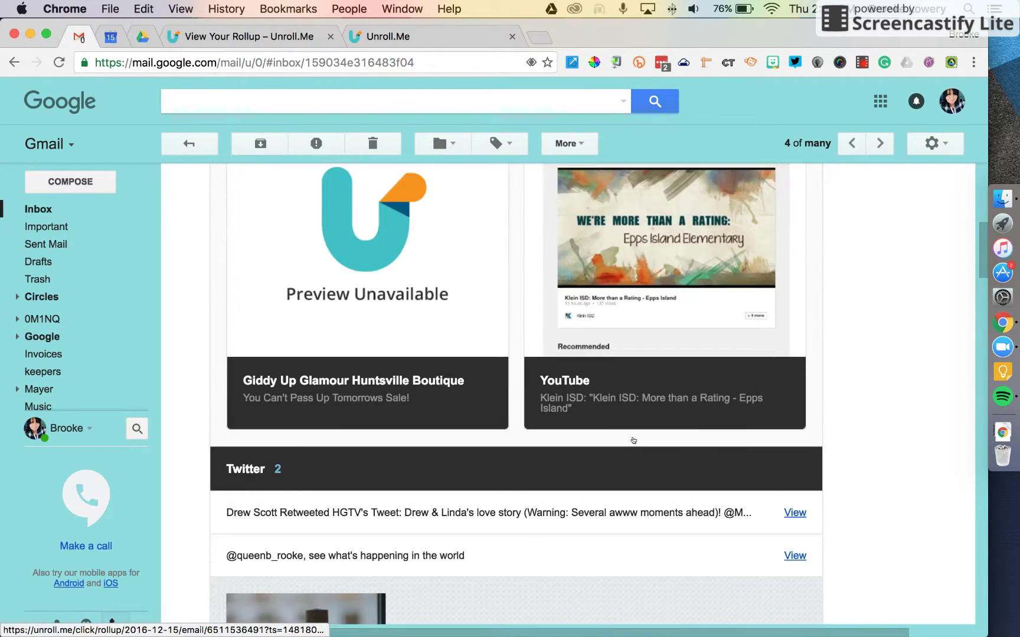
pyautogui.scroll(-3, 638, 447)
pyautogui.scroll(-4, 633, 441)
pyautogui.scroll(-3, 634, 441)
pyautogui.scroll(-2, 637, 430)
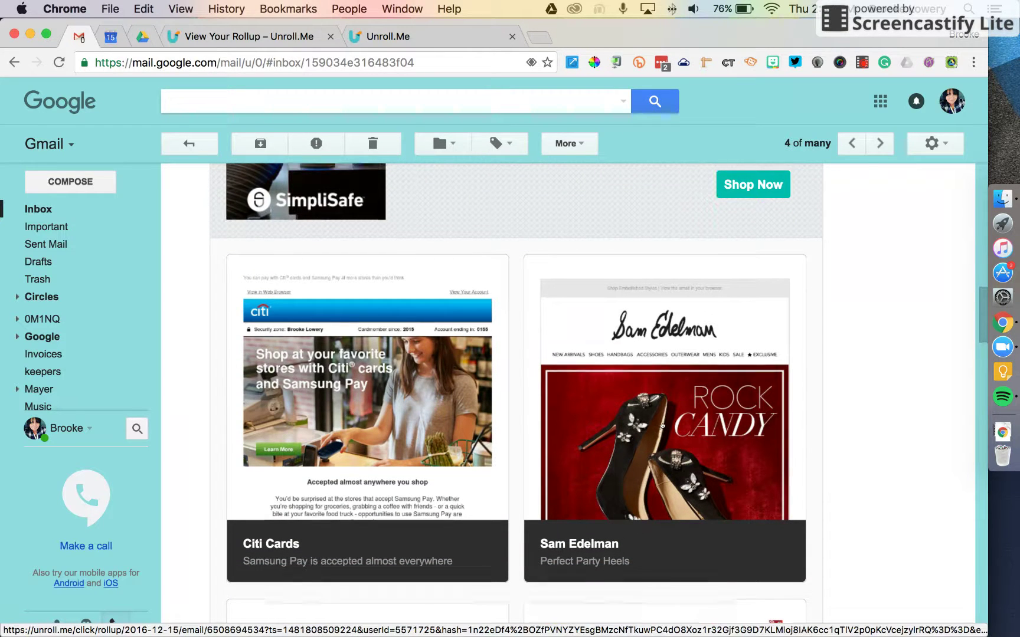
pyautogui.scroll(5, 662, 426)
pyautogui.scroll(5, 662, 426)
pyautogui.scroll(3, 663, 426)
pyautogui.scroll(2, 663, 427)
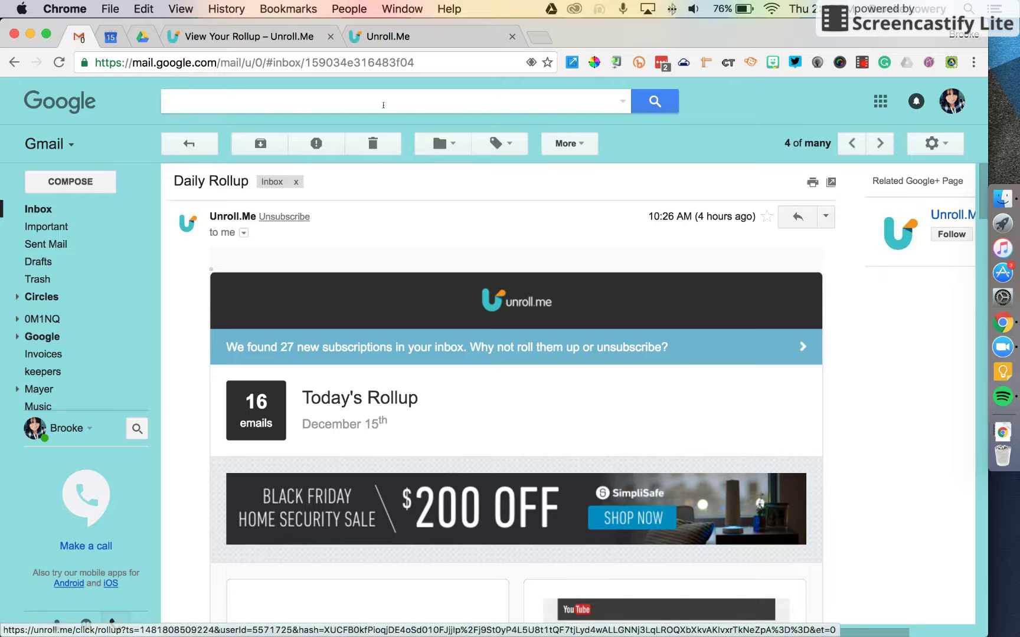
# Step: Review the December 15 and previous day's rollups, then open the editor's Rollup subscriptions list
pyautogui.click(246, 36)
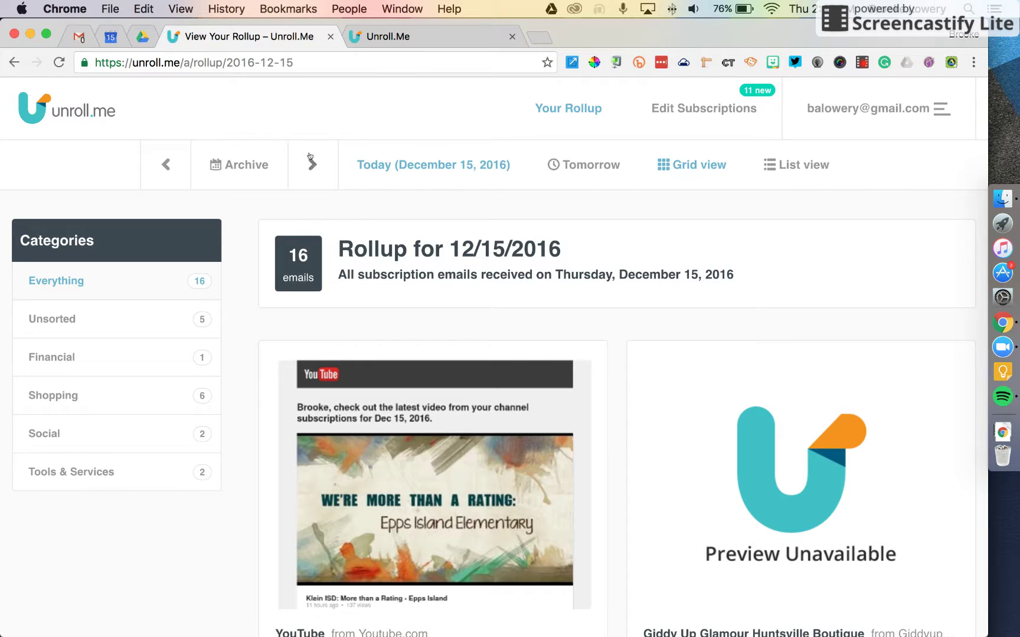
pyautogui.click(165, 164)
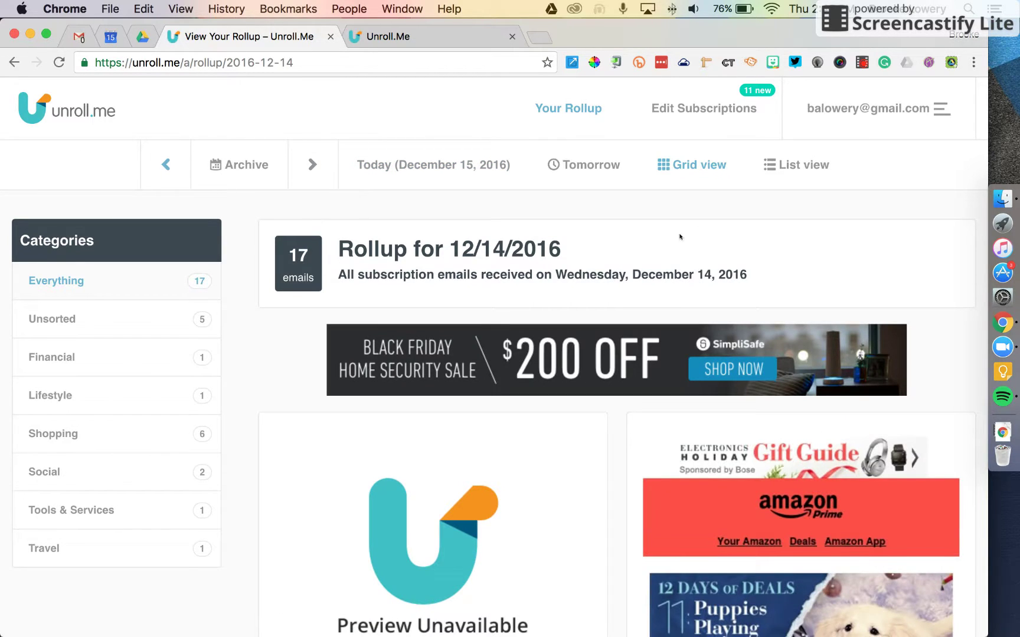
pyautogui.click(704, 108)
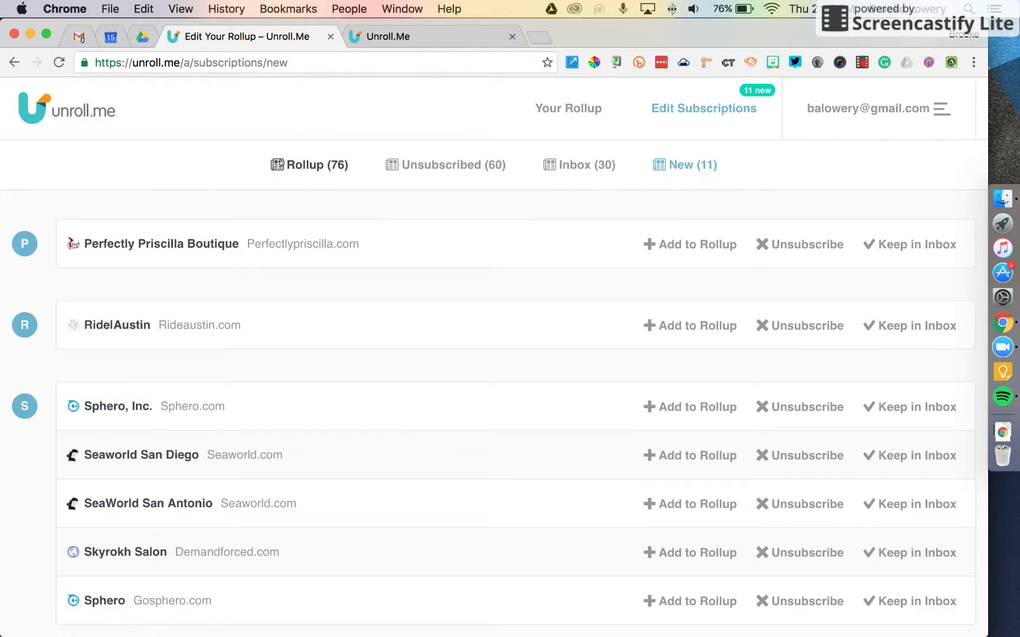
pyautogui.click(283, 164)
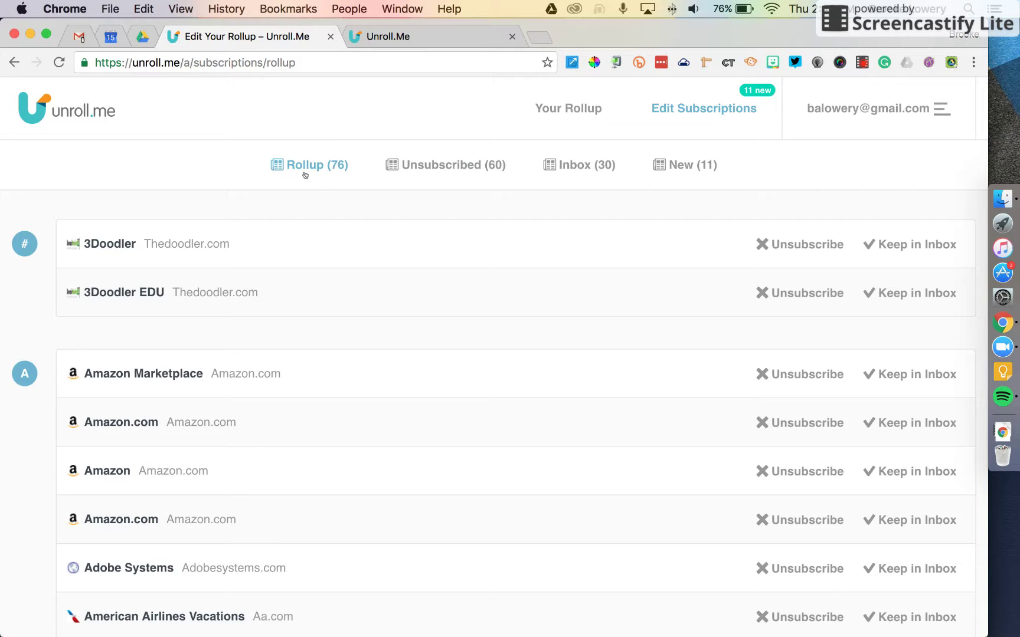
pyautogui.click(571, 165)
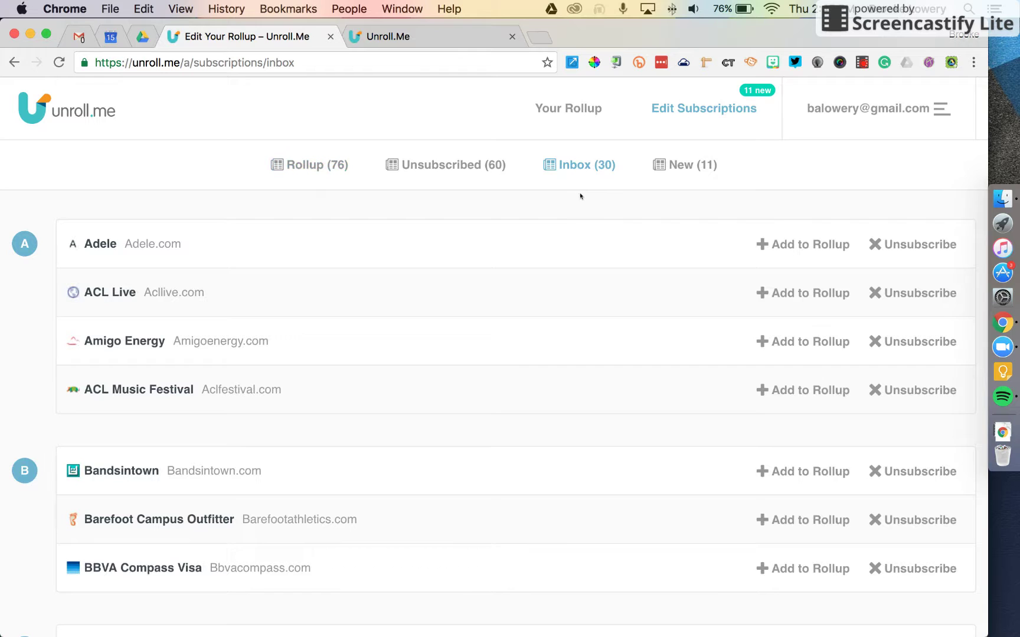
pyautogui.click(682, 165)
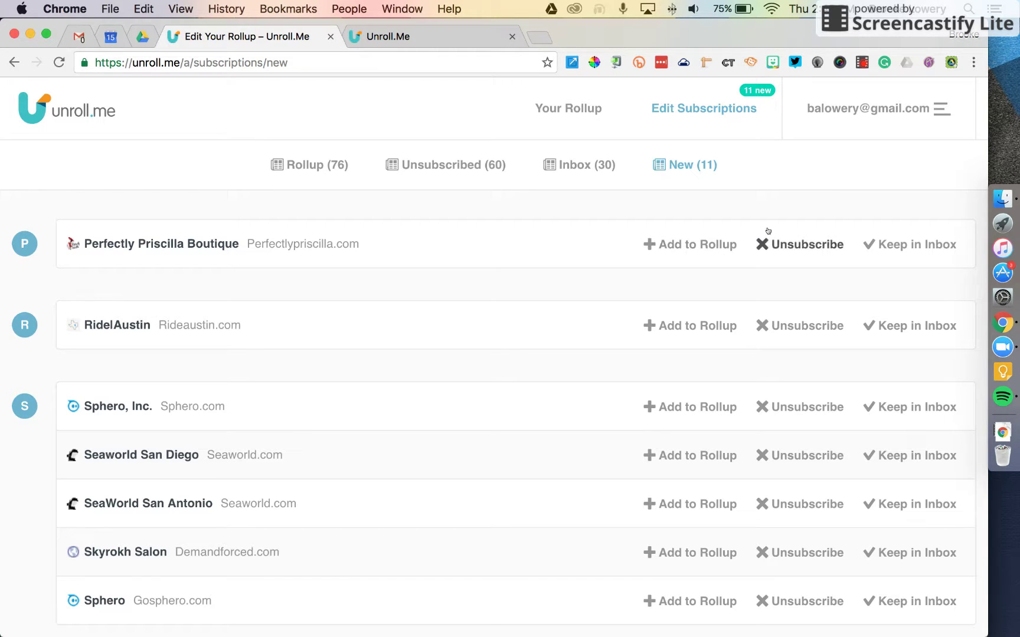
# Step: Roll up Perfectly Priscilla, RidelAustin and Sphero; unsubscribe both SeaWorlds; keep Skyrokh Salon in the inbox
pyautogui.click(704, 244)
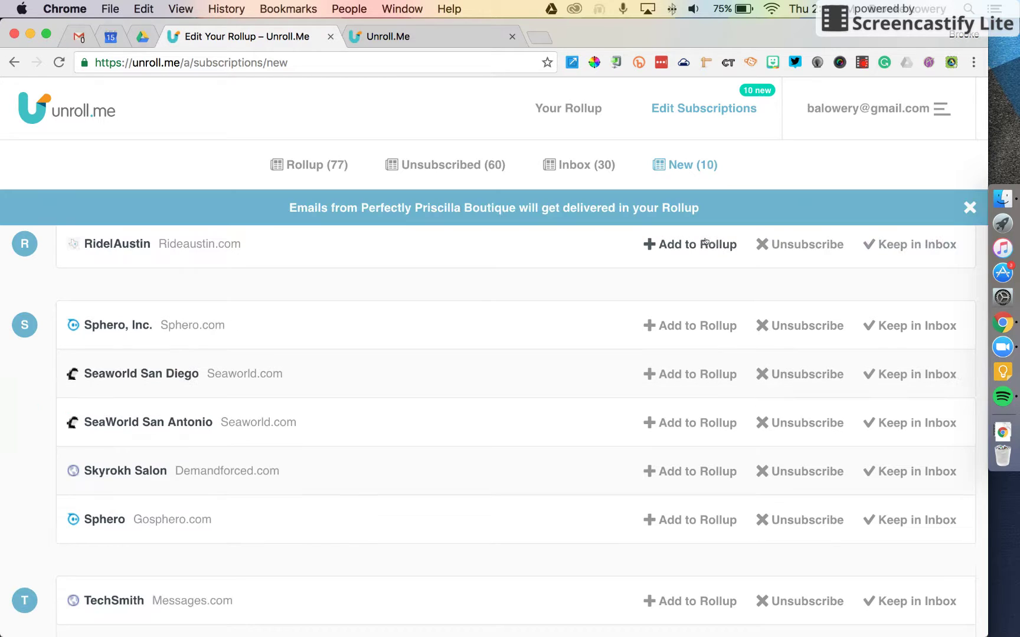
pyautogui.click(689, 244)
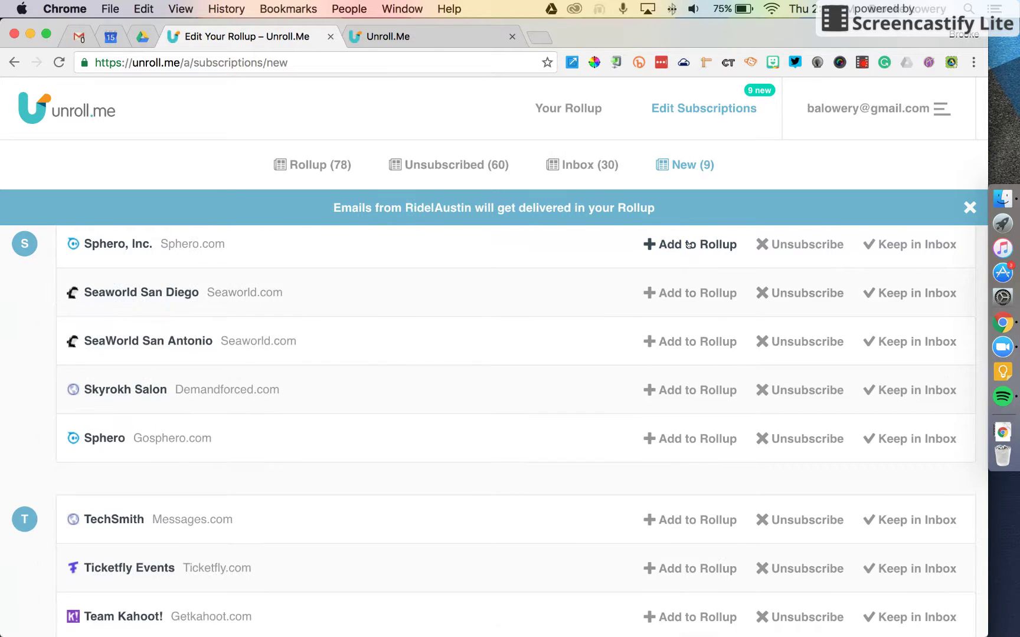
pyautogui.click(689, 244)
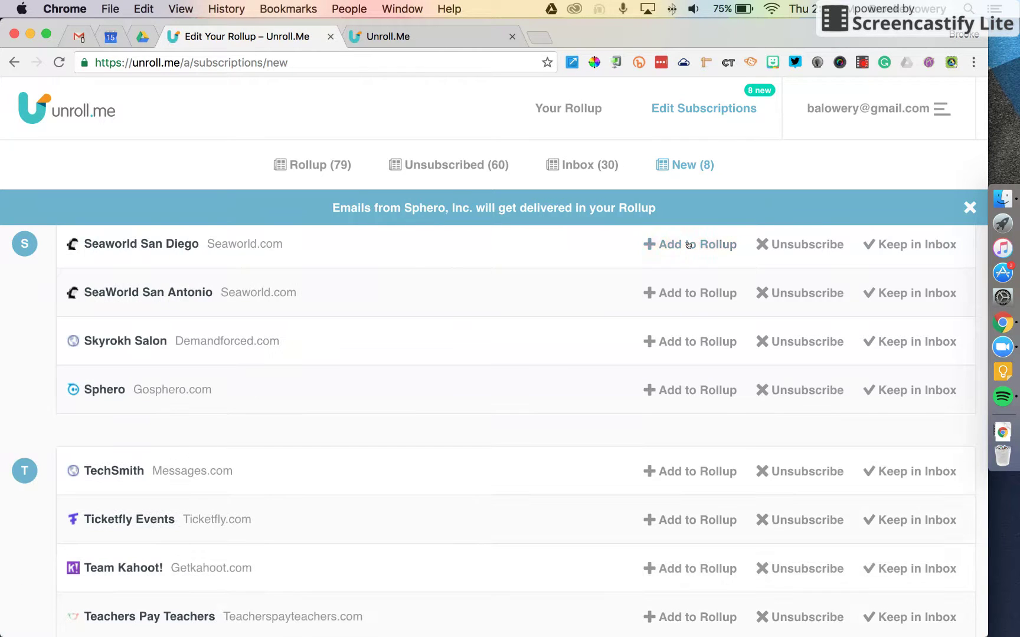
pyautogui.click(799, 244)
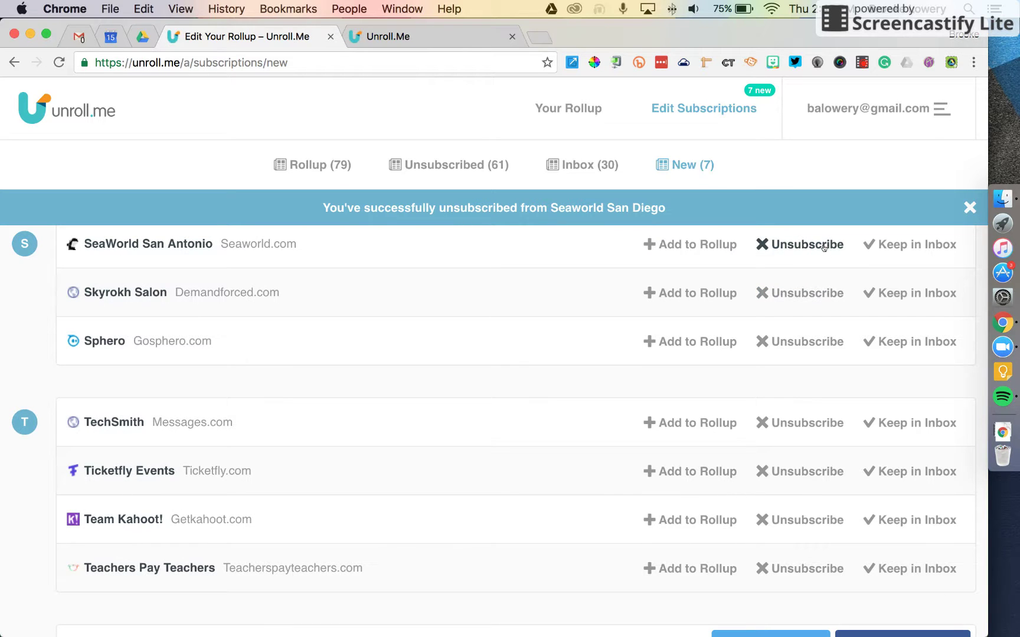
pyautogui.click(796, 245)
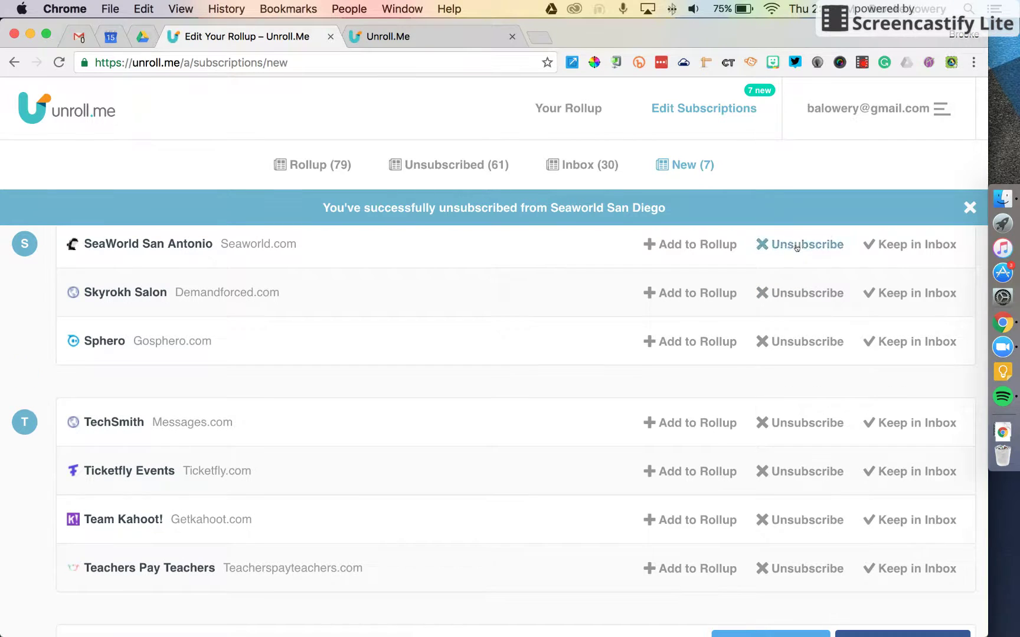
pyautogui.click(900, 245)
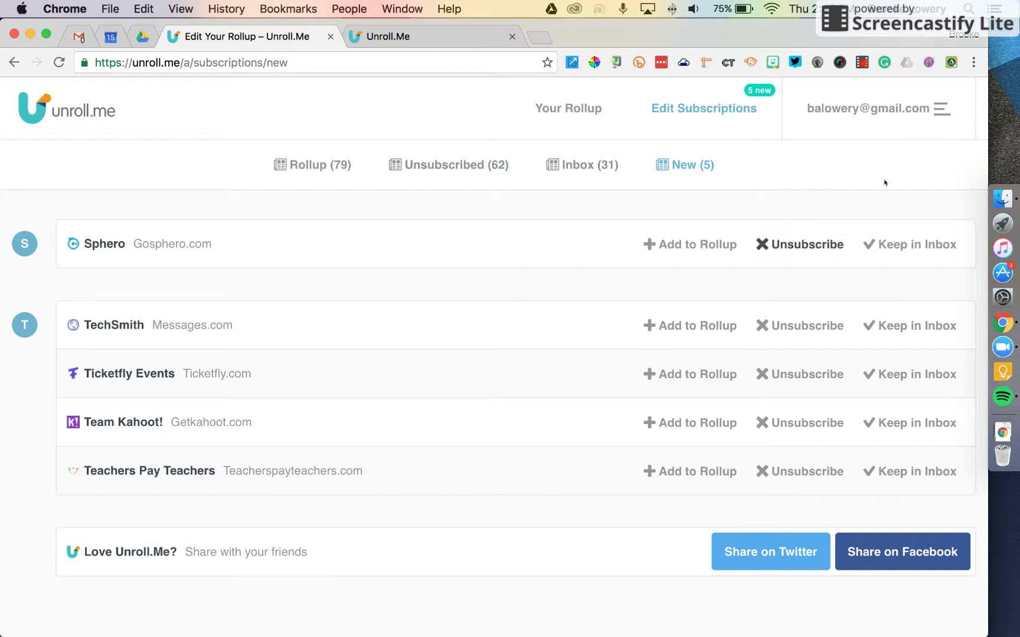
# Step: Open the Unroll.Me Settings page from the account menu beside the email address
pyautogui.click(940, 112)
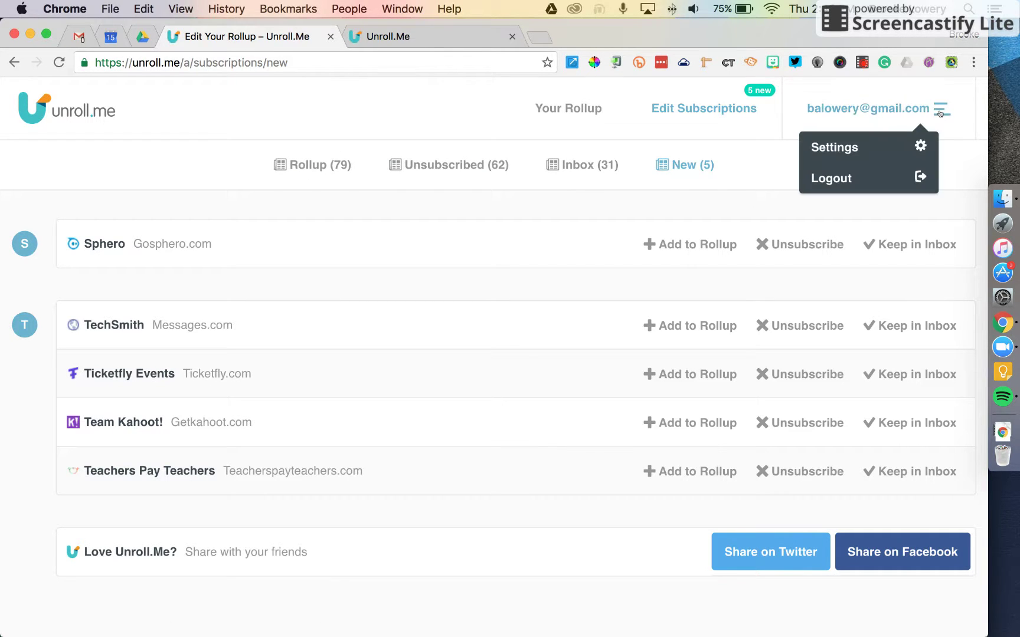
pyautogui.click(915, 147)
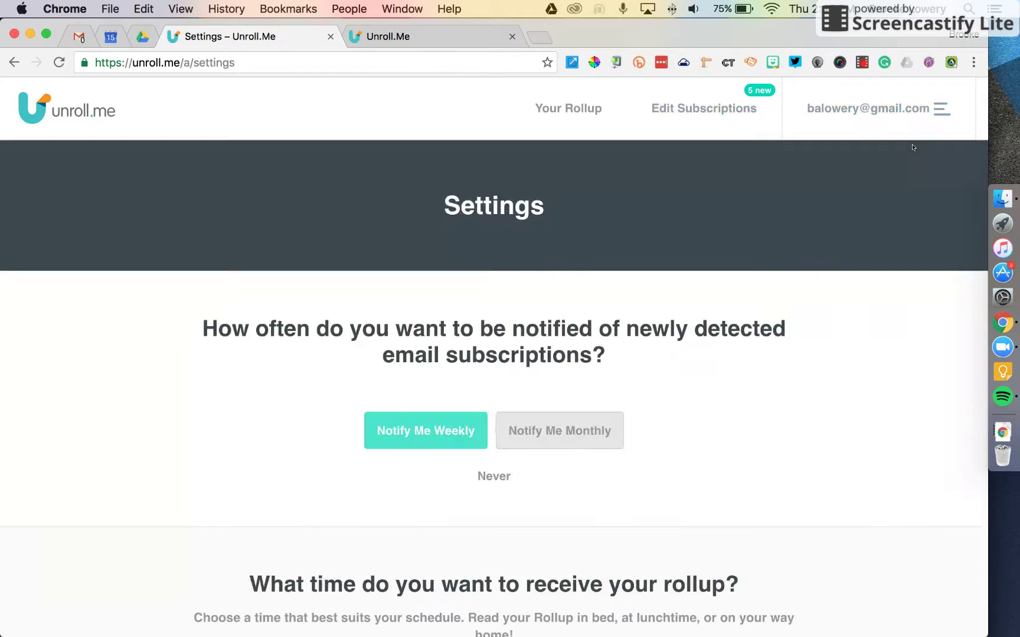
pyautogui.scroll(-2, 797, 430)
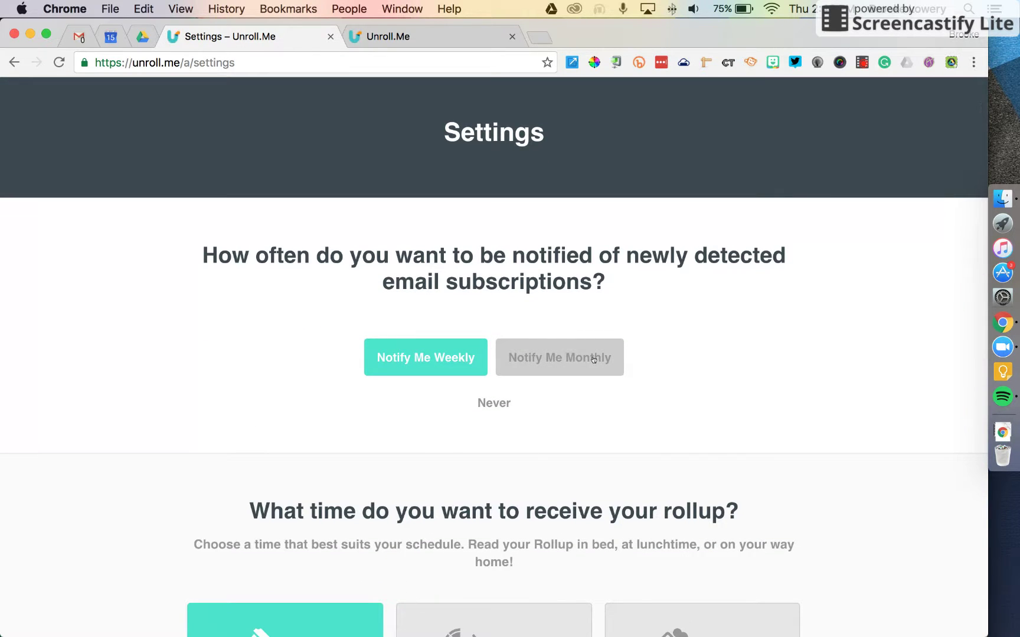
pyautogui.scroll(-3, 486, 306)
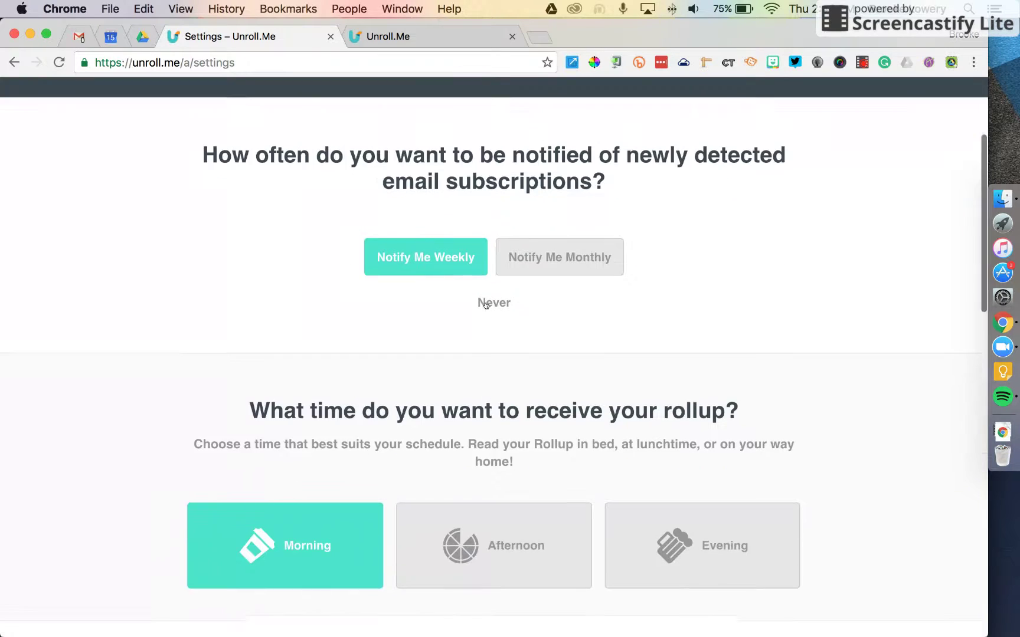
pyautogui.scroll(-3, 485, 306)
pyautogui.scroll(-2, 485, 304)
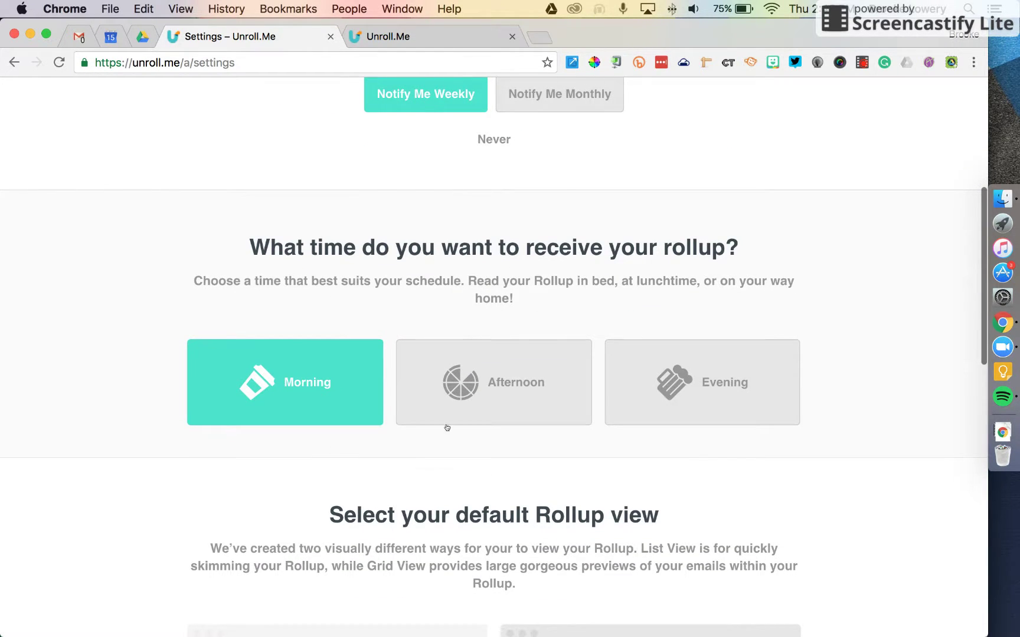
pyautogui.scroll(-2, 667, 505)
pyautogui.scroll(-2, 668, 505)
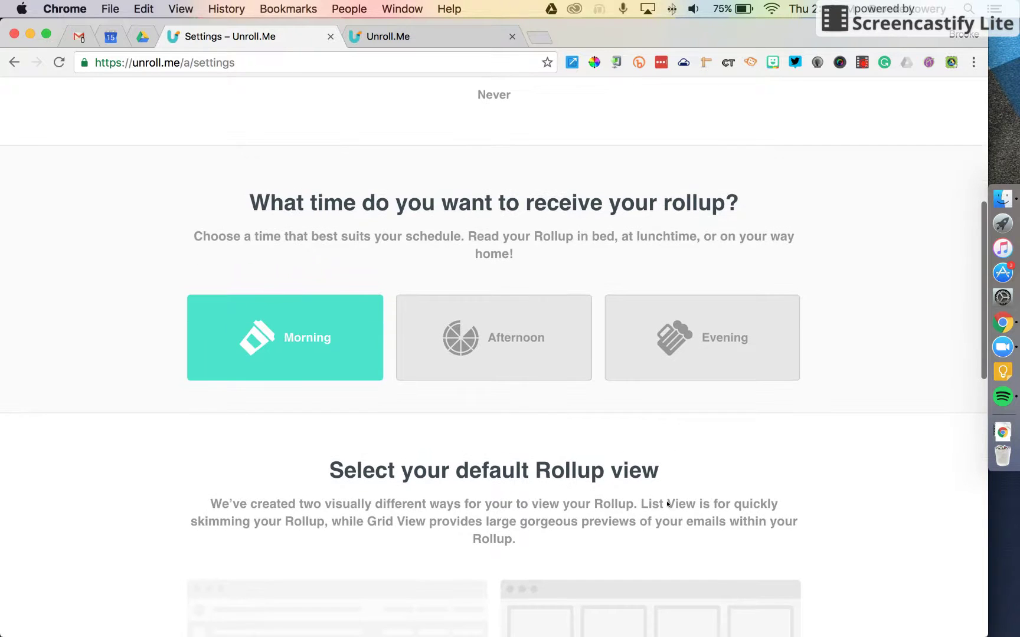
pyautogui.scroll(-2, 667, 505)
pyautogui.scroll(-1, 668, 504)
pyautogui.scroll(-2, 667, 504)
pyautogui.scroll(-3, 667, 504)
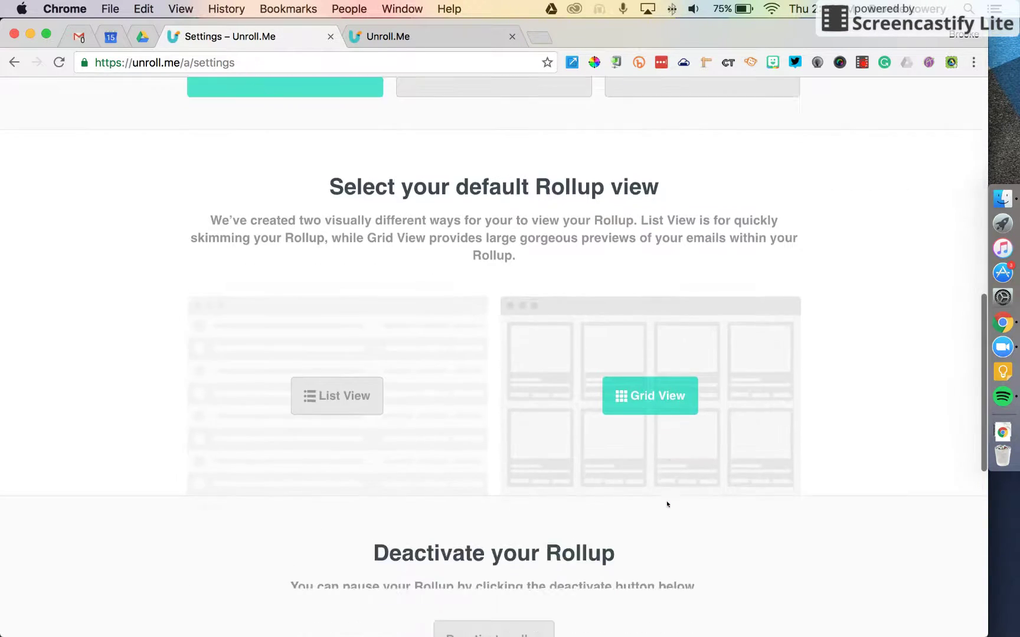
pyautogui.scroll(-3, 668, 504)
pyautogui.scroll(-1, 668, 505)
pyautogui.scroll(5, 668, 504)
pyautogui.scroll(5, 668, 505)
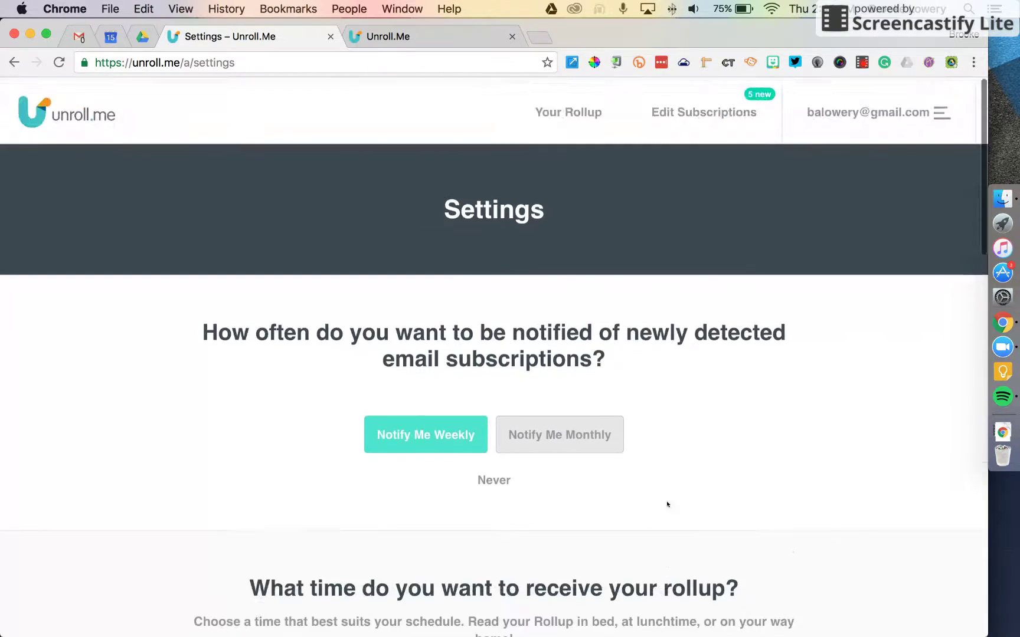
pyautogui.scroll(2, 176, 169)
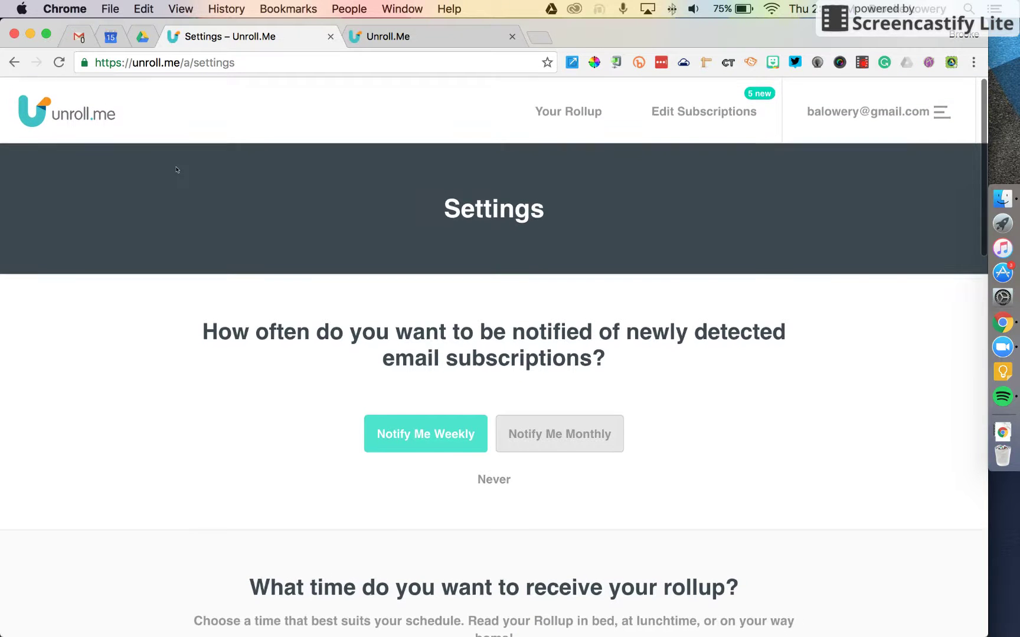